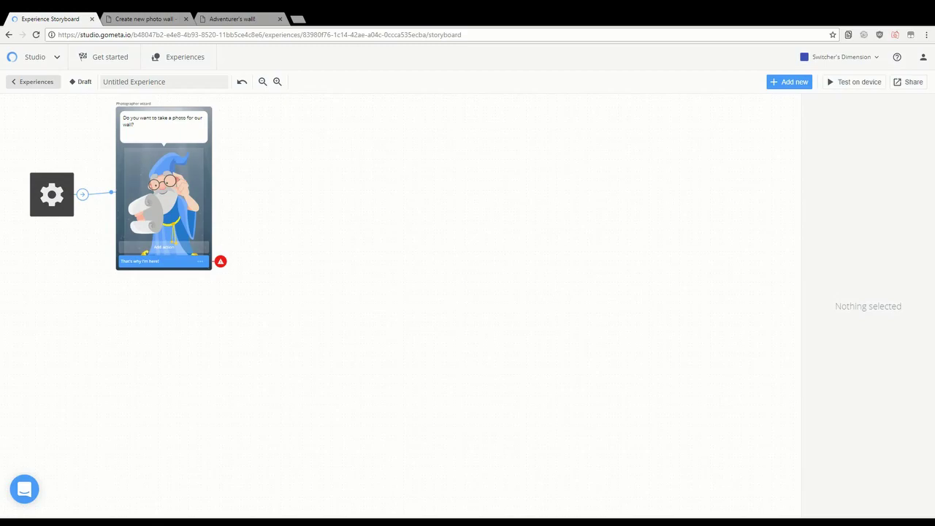
Add a new camera scene as the transition target of the "That's why I'm here!" response.
{"action": "left_click", "coordinate": [854, 193]}
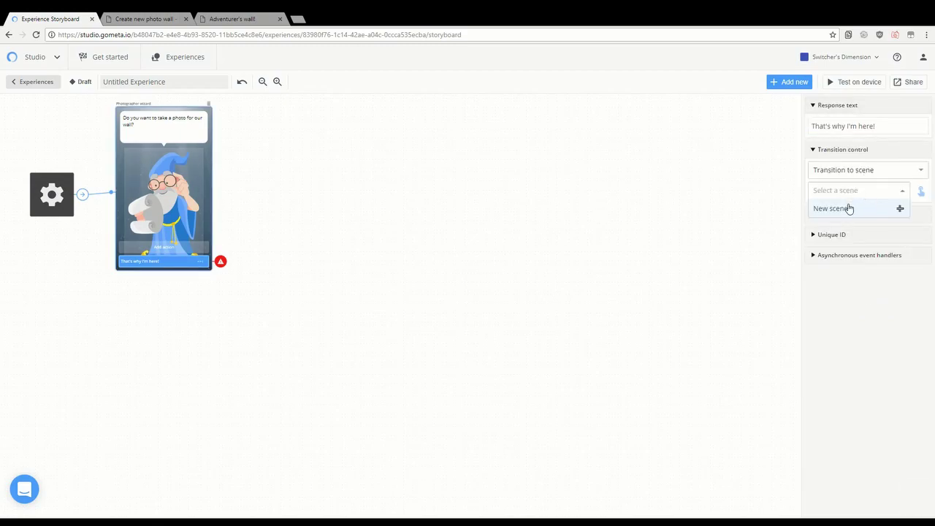
{"action": "left_click", "coordinate": [833, 208]}
{"action": "left_click", "coordinate": [60, 126]}
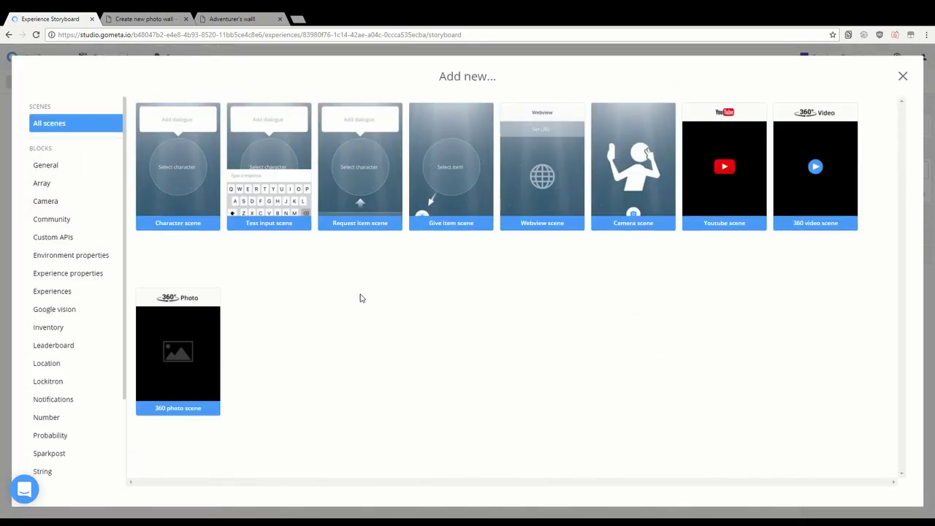
{"action": "left_click", "coordinate": [607, 169]}
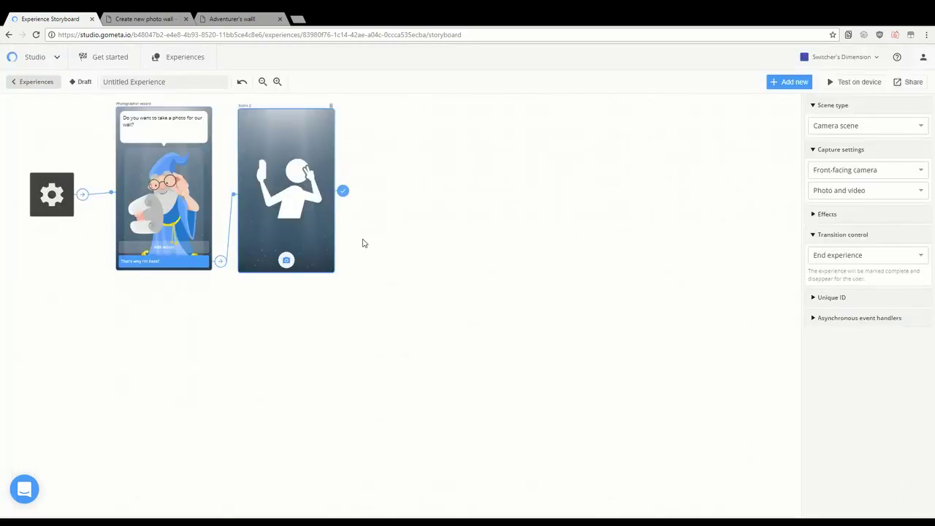
Set the camera scene to capture with the rear-facing camera and photo only.
{"action": "left_click", "coordinate": [839, 171]}
{"action": "left_click", "coordinate": [848, 178]}
{"action": "left_click", "coordinate": [850, 172]}
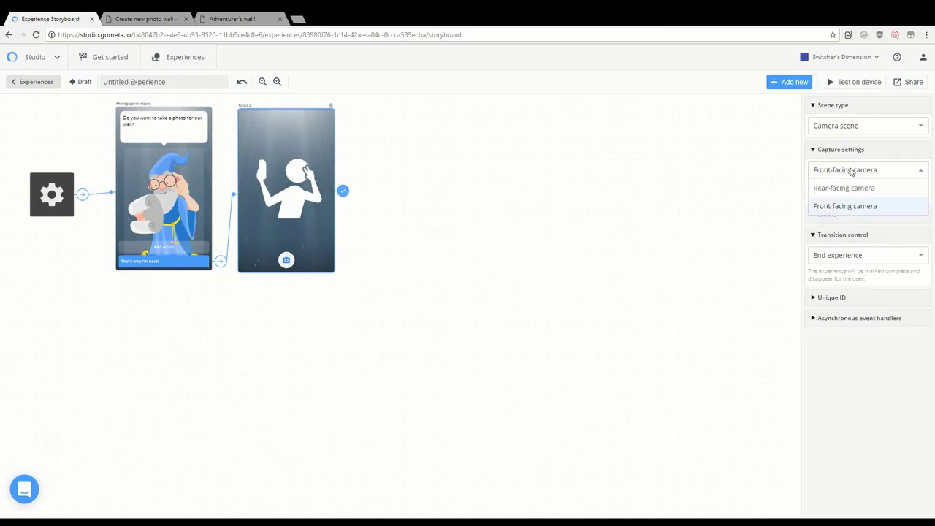
{"action": "left_click", "coordinate": [855, 187]}
{"action": "left_click", "coordinate": [858, 191]}
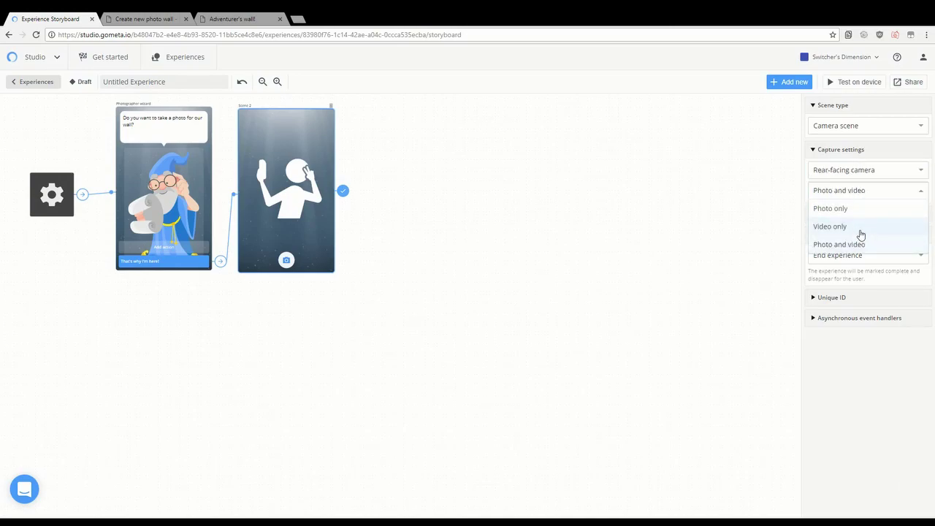
{"action": "left_click", "coordinate": [847, 209]}
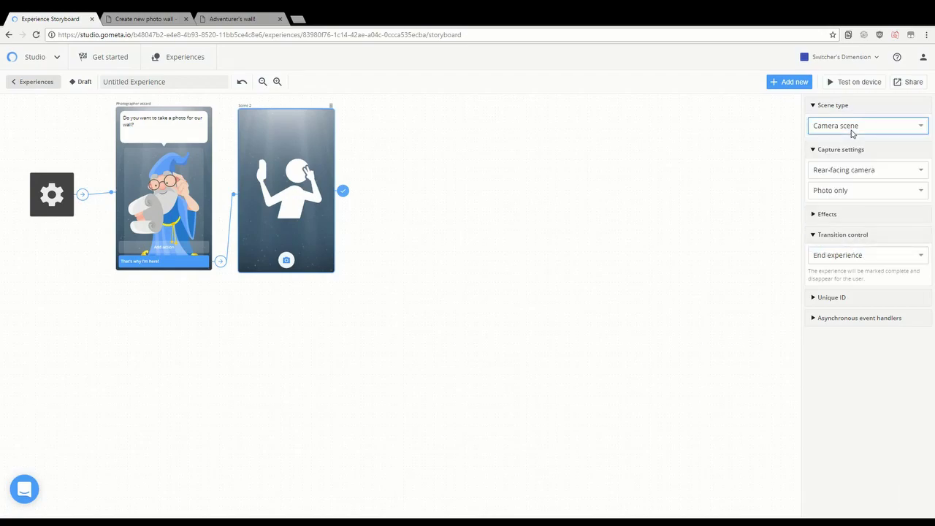
Change the camera scene's transition control to Transition to block.
{"action": "left_click", "coordinate": [858, 257]}
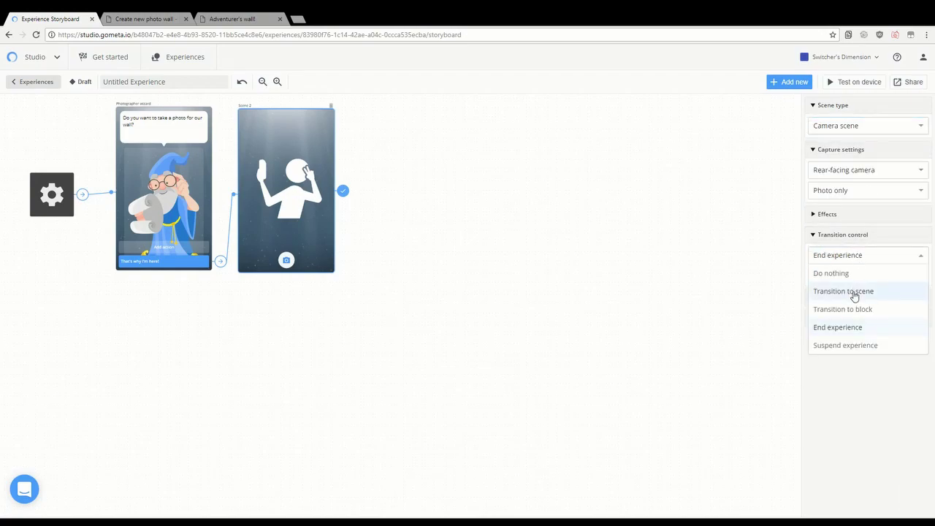
{"action": "left_click", "coordinate": [854, 296]}
{"action": "left_click", "coordinate": [848, 260]}
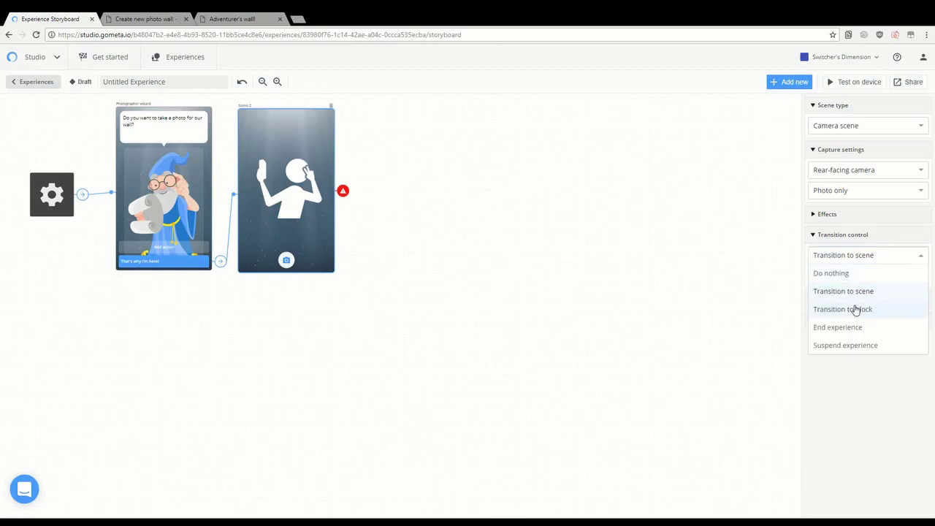
{"action": "left_click", "coordinate": [853, 309]}
Create an Upload to Photo Wall block from the Camera blocks and place it beside the camera scene.
{"action": "left_click", "coordinate": [854, 278]}
{"action": "left_click", "coordinate": [833, 294]}
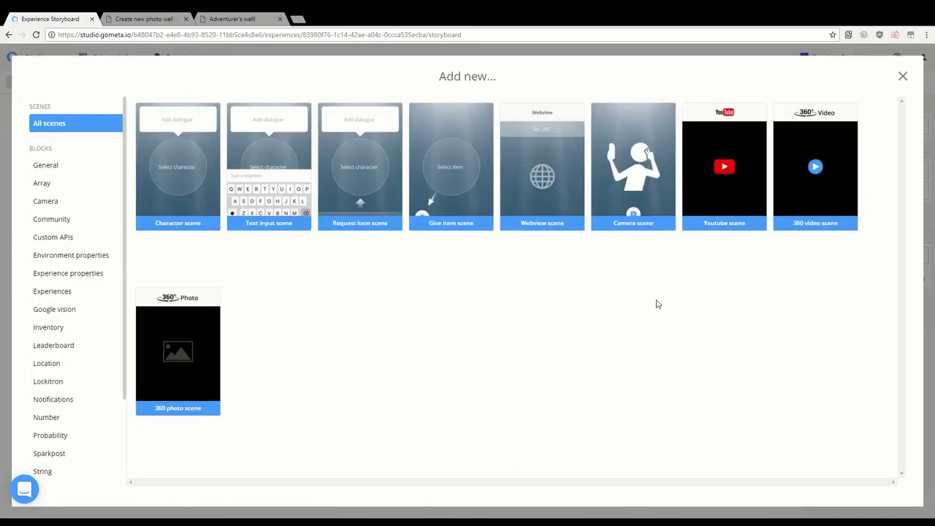
{"action": "left_click", "coordinate": [70, 204]}
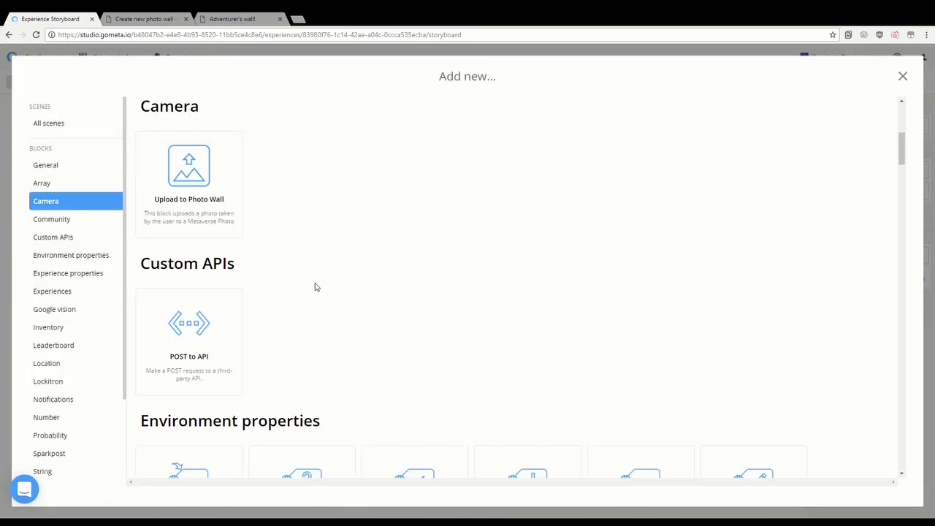
{"action": "left_click", "coordinate": [213, 211]}
{"action": "left_click_drag", "start_coordinate": [400, 163], "coordinate": [407, 219]}
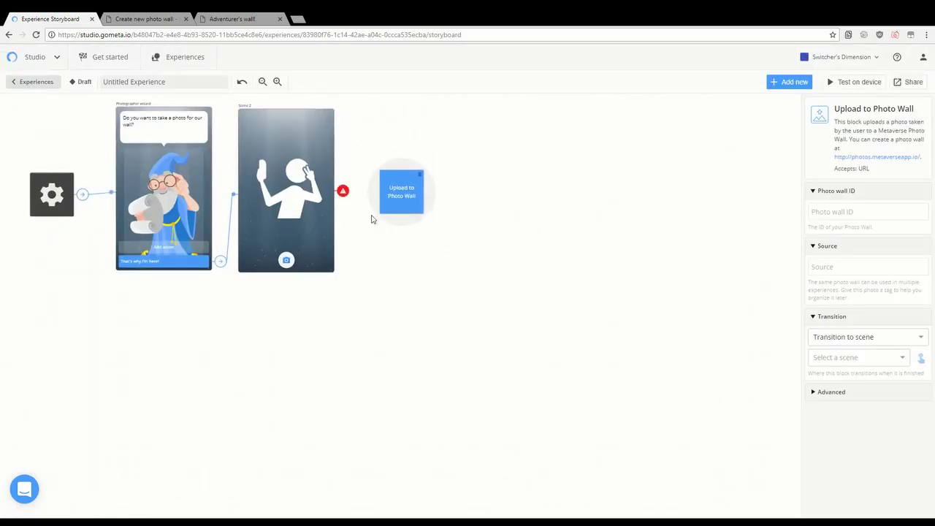
Link the camera scene's transition to the Upload to Photo Wall block and select that block.
{"action": "left_click", "coordinate": [339, 197]}
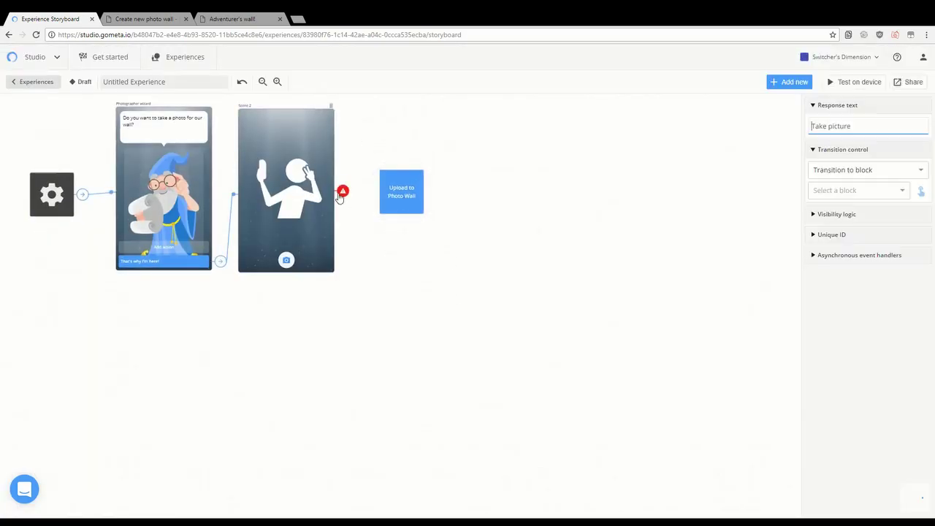
{"action": "left_click", "coordinate": [923, 191]}
{"action": "left_click", "coordinate": [403, 194]}
{"action": "left_click", "coordinate": [406, 204]}
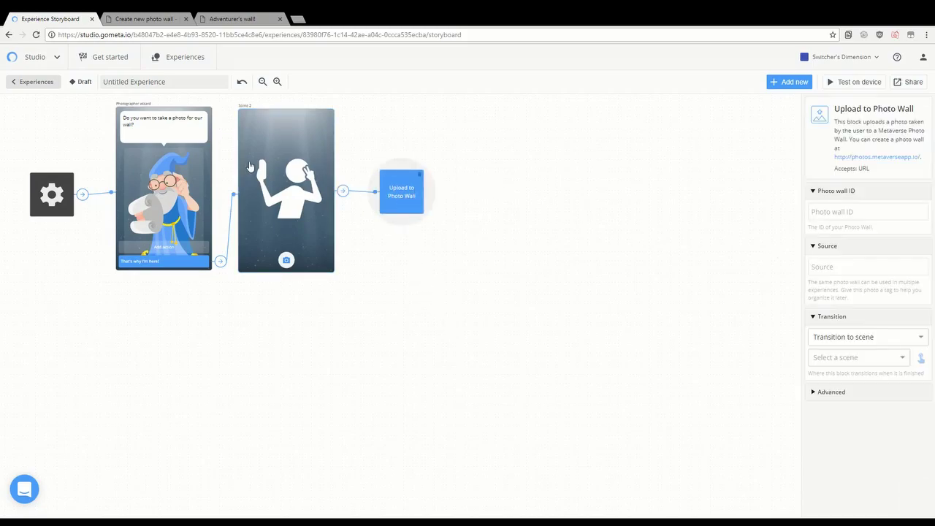
Switch to the photo wall creation page and copy the wall ID of Adventurer's wall!
{"action": "key", "text": "ctrl+Tab"}
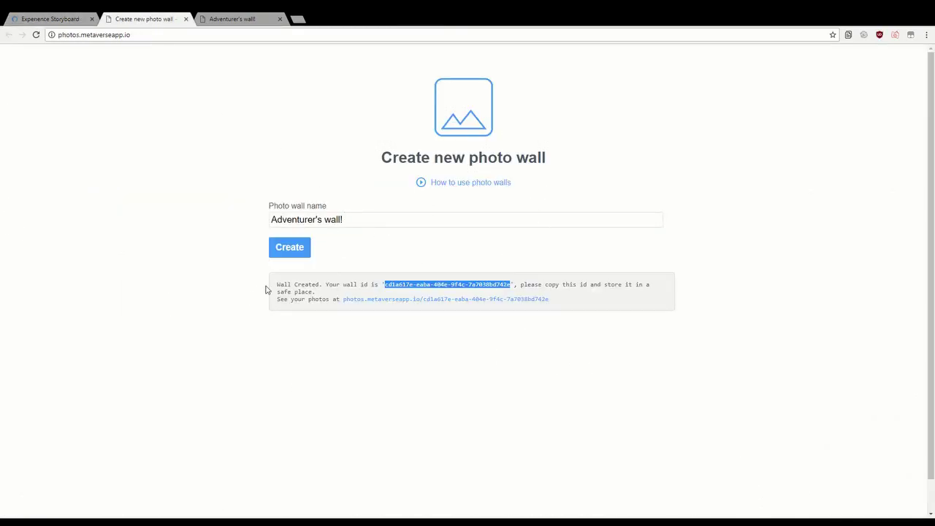
{"action": "left_click", "coordinate": [456, 291]}
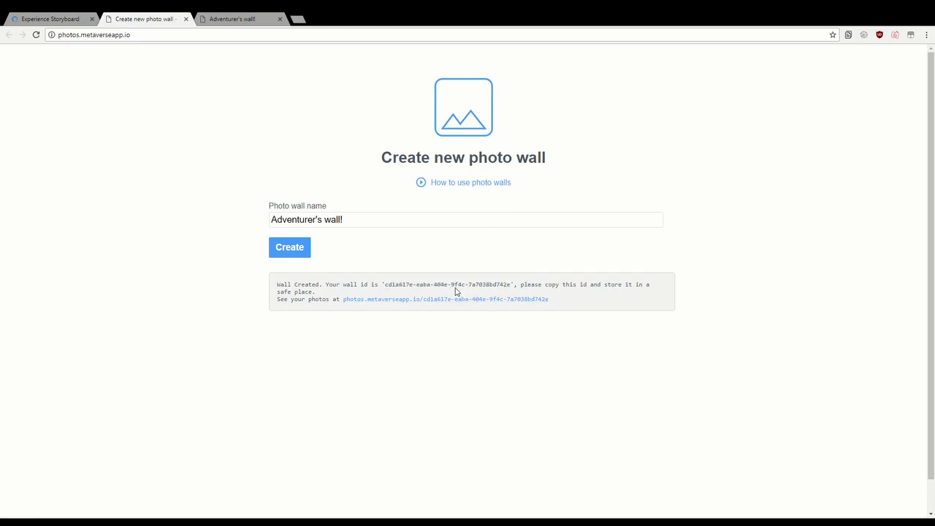
{"action": "left_click_drag", "start_coordinate": [383, 292], "coordinate": [514, 286]}
{"action": "left_click", "coordinate": [510, 283]}
{"action": "left_click", "coordinate": [404, 295]}
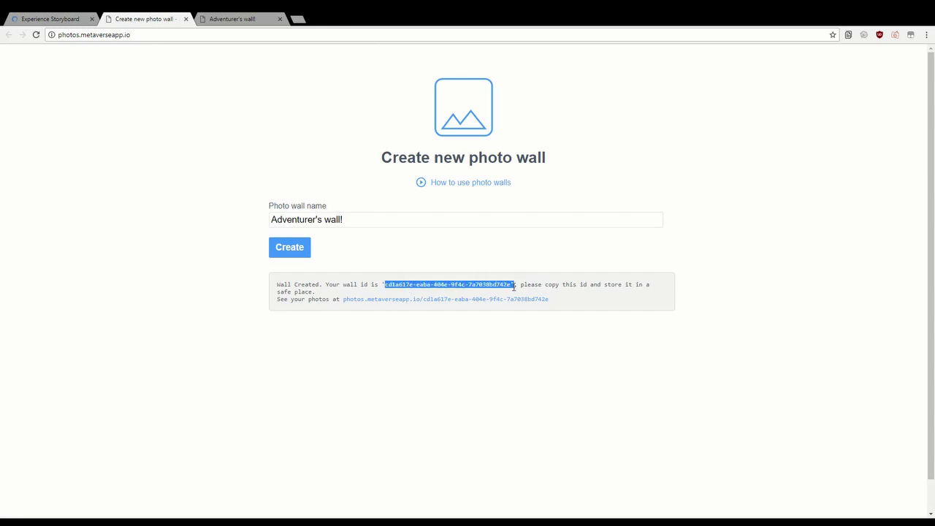
Return to the storyboard and paste the copied wall ID as the Upload to Photo Wall block's photo wall ID.
{"action": "left_click", "coordinate": [46, 18]}
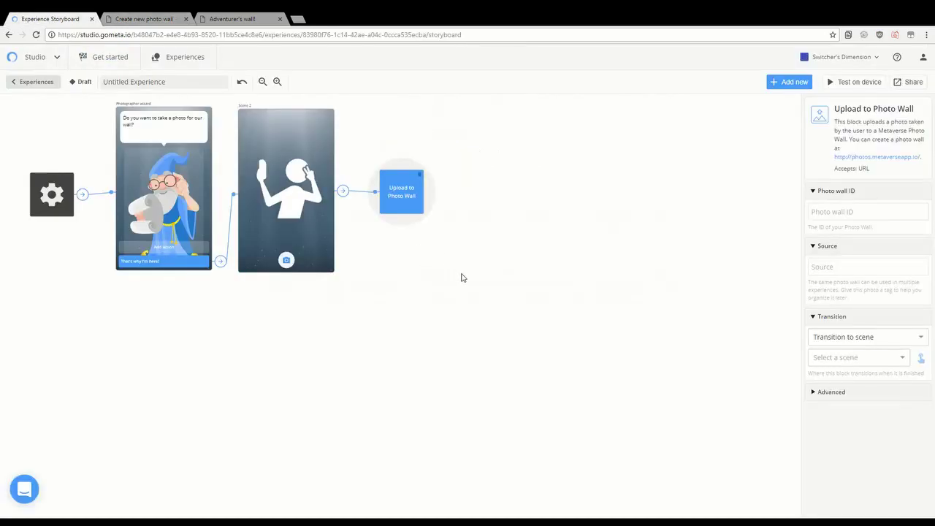
{"action": "left_click", "coordinate": [840, 210]}
{"action": "key", "text": "ctrl+v"}
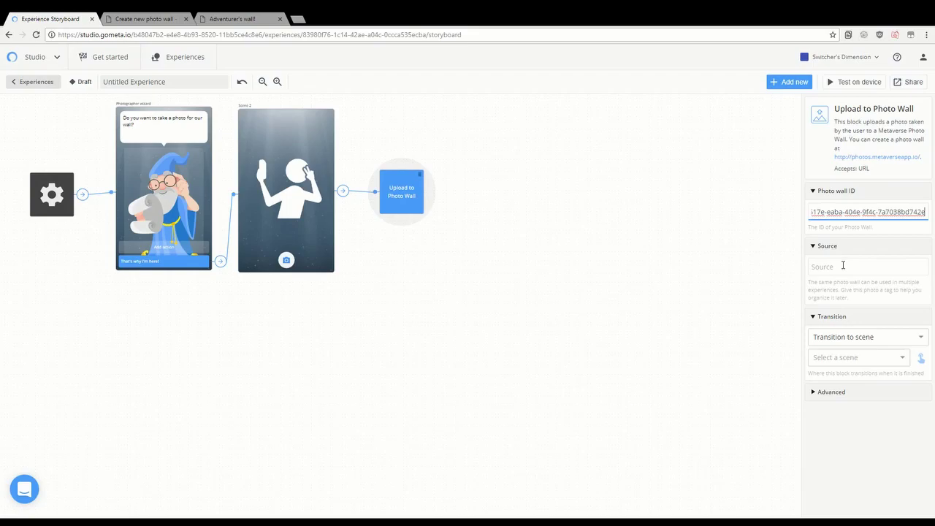
{"action": "left_click", "coordinate": [698, 269]}
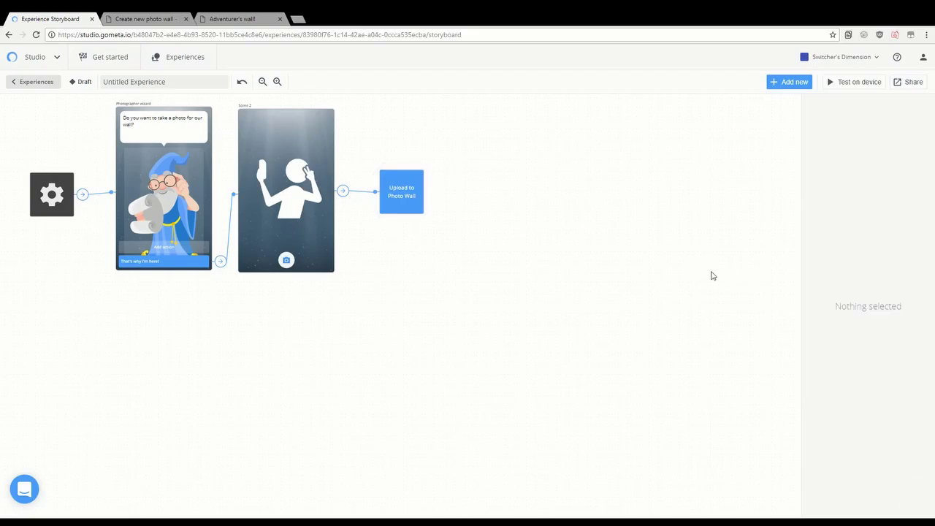
Add a new character scene after the Upload to Photo Wall block, with the dialogue "Do you want to take another?".
{"action": "left_click", "coordinate": [408, 199]}
{"action": "left_click", "coordinate": [833, 341]}
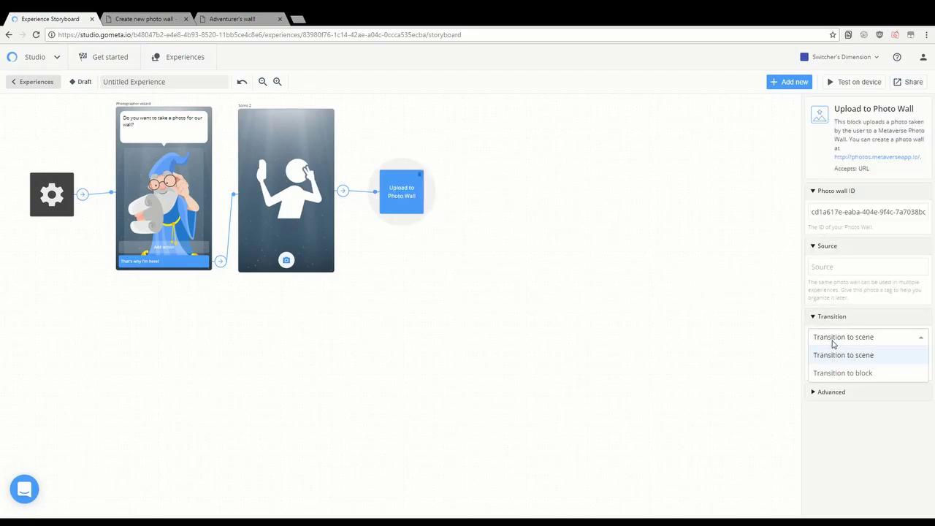
{"action": "left_click", "coordinate": [850, 358]}
{"action": "left_click", "coordinate": [850, 358]}
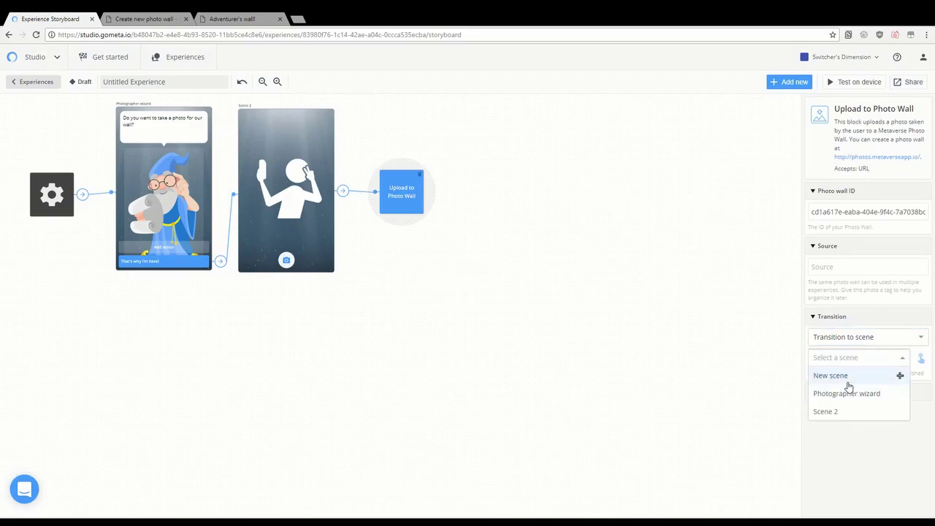
{"action": "left_click", "coordinate": [849, 382]}
{"action": "left_click", "coordinate": [49, 124]}
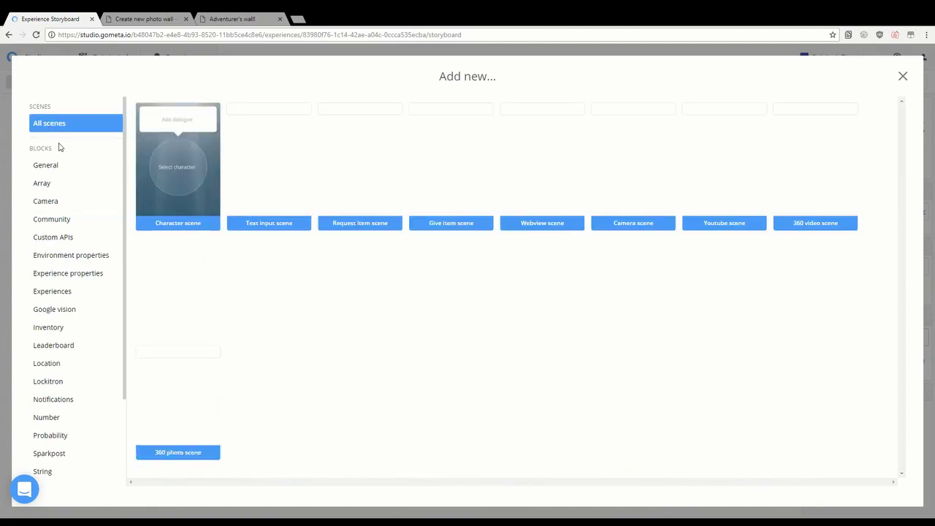
{"action": "left_click", "coordinate": [188, 183]}
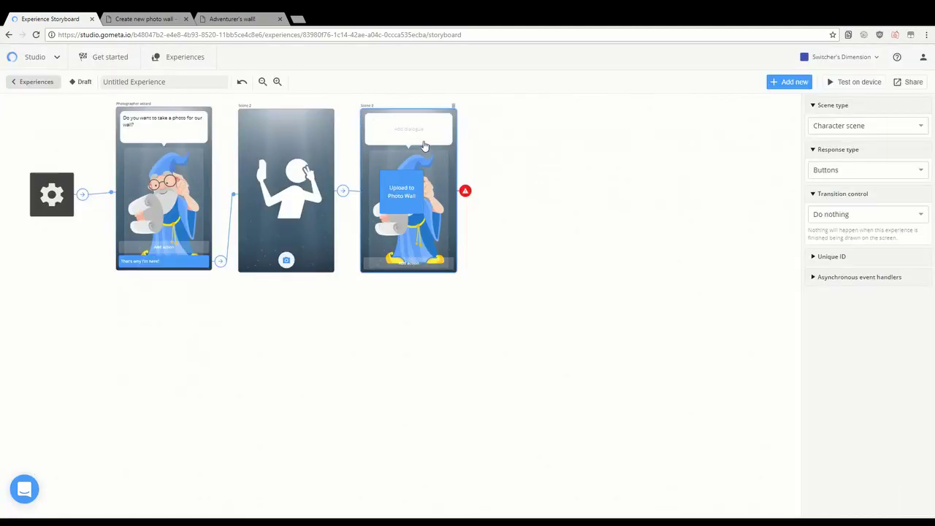
{"action": "left_click", "coordinate": [545, 120]}
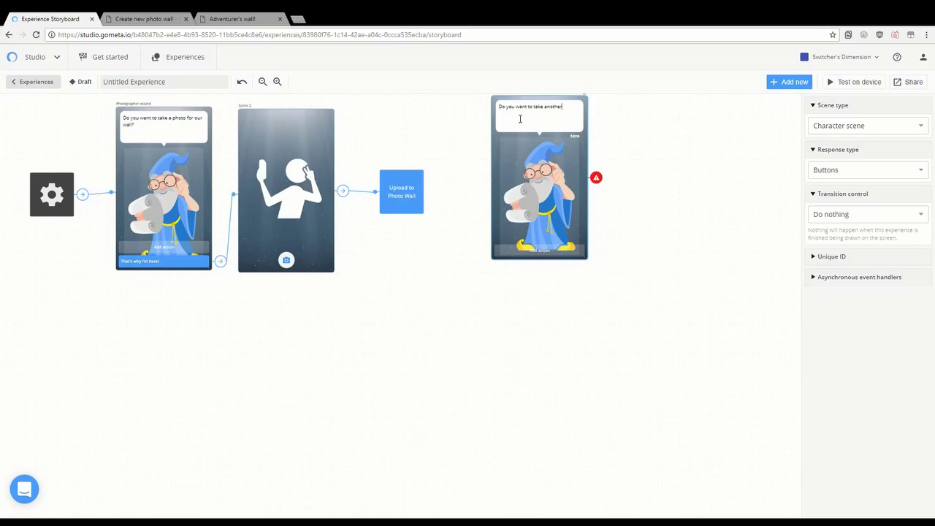
Link the Upload to Photo Wall block to the new character scene and name that scene "Wizard Photo questions".
{"action": "left_click", "coordinate": [391, 176]}
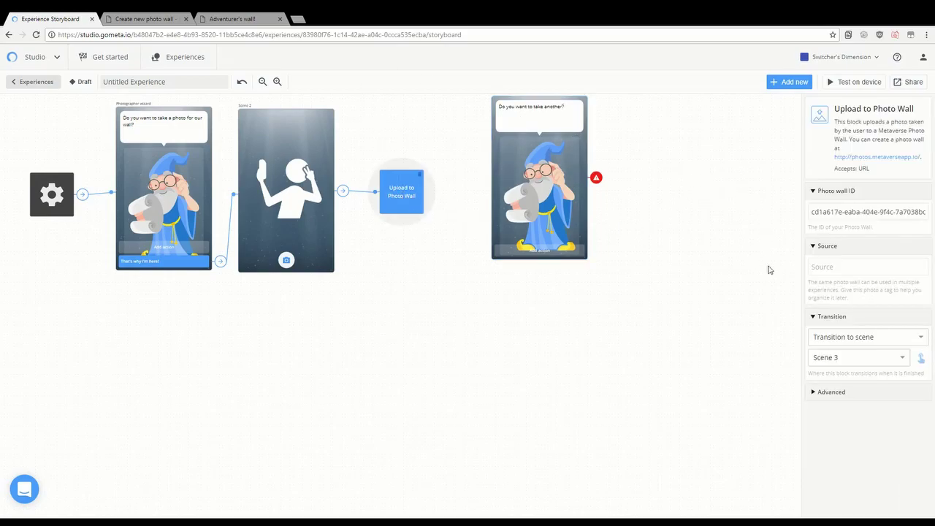
{"action": "left_click", "coordinate": [920, 357]}
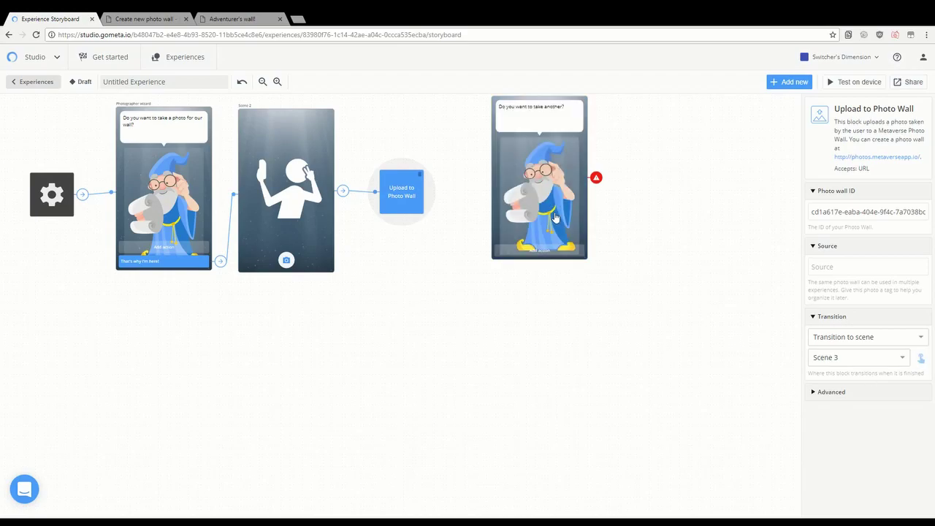
{"action": "left_click", "coordinate": [511, 146]}
{"action": "left_click_drag", "start_coordinate": [499, 97], "coordinate": [499, 135]}
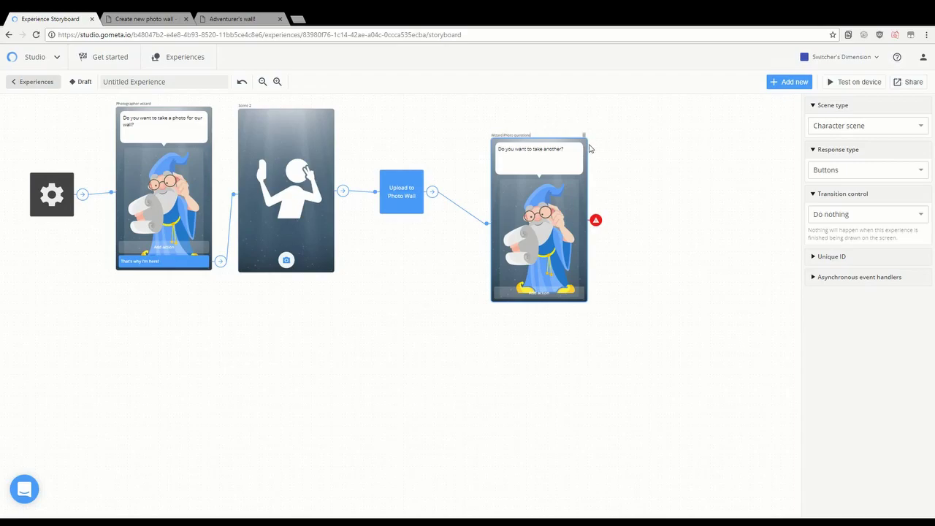
Add the button responses Yes and No to the Wizard Photo questions scene, with No below Yes.
{"action": "left_click", "coordinate": [553, 292]}
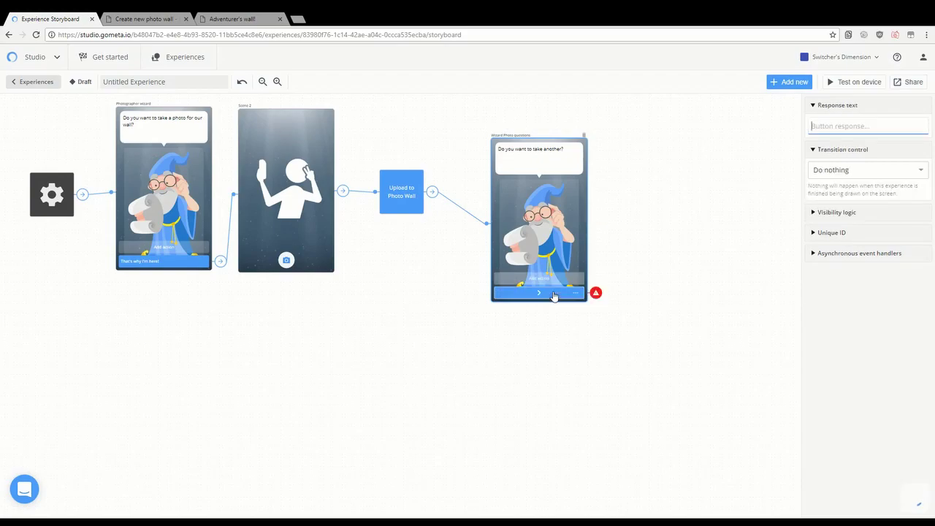
{"action": "type", "text": "Yes"}
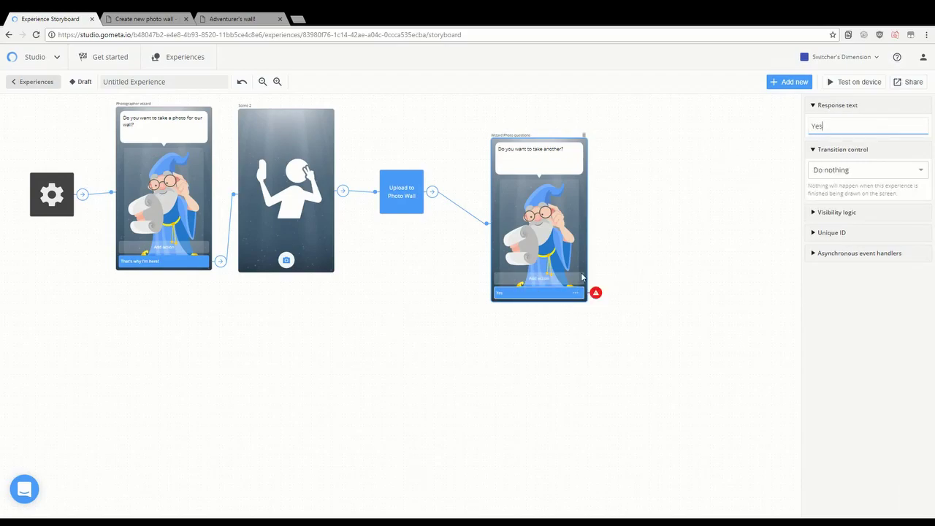
{"action": "key", "text": "Return"}
{"action": "type", "text": "No"}
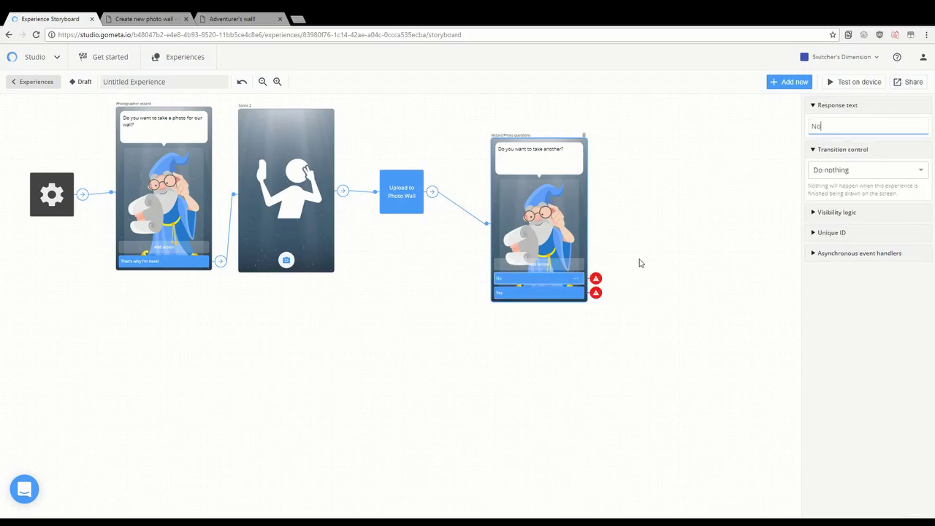
{"action": "left_click", "coordinate": [575, 278]}
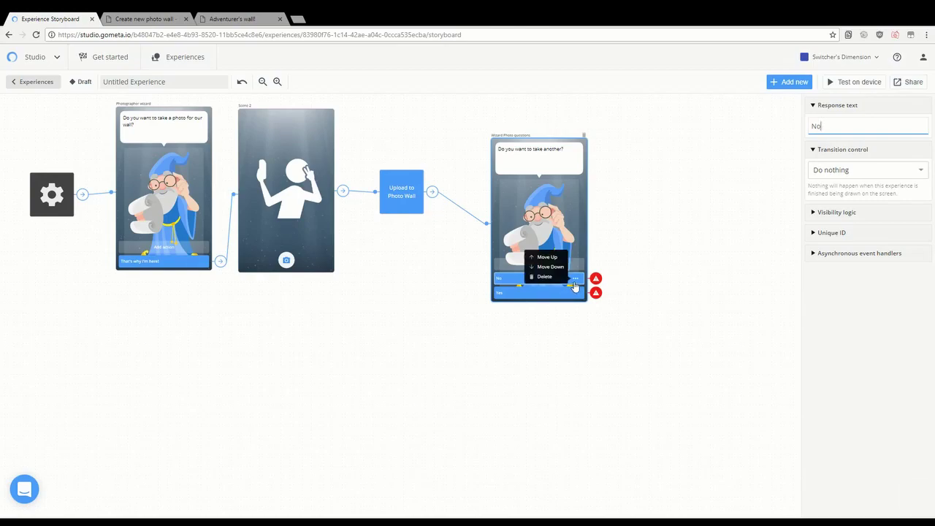
{"action": "left_click", "coordinate": [550, 267]}
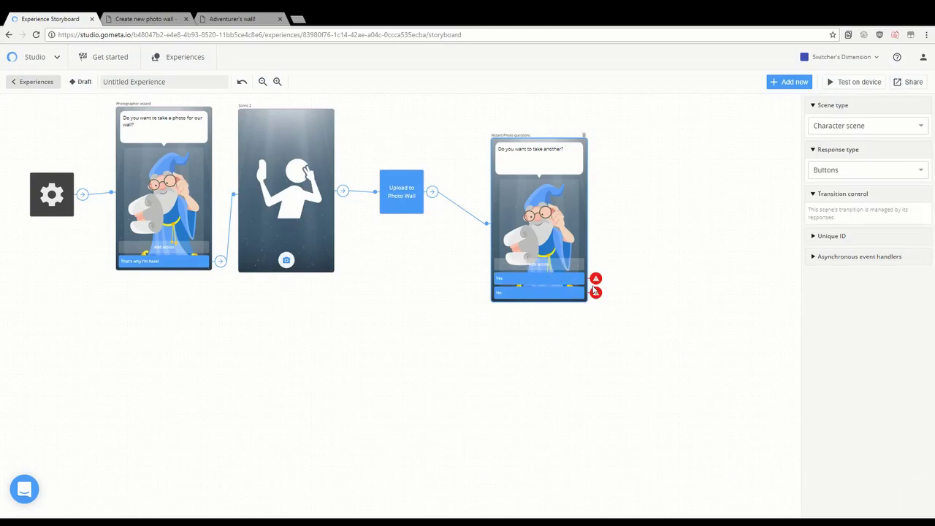
Set the Yes response to transition to the camera scene, Scene 2.
{"action": "left_click", "coordinate": [594, 286]}
{"action": "left_click", "coordinate": [840, 169]}
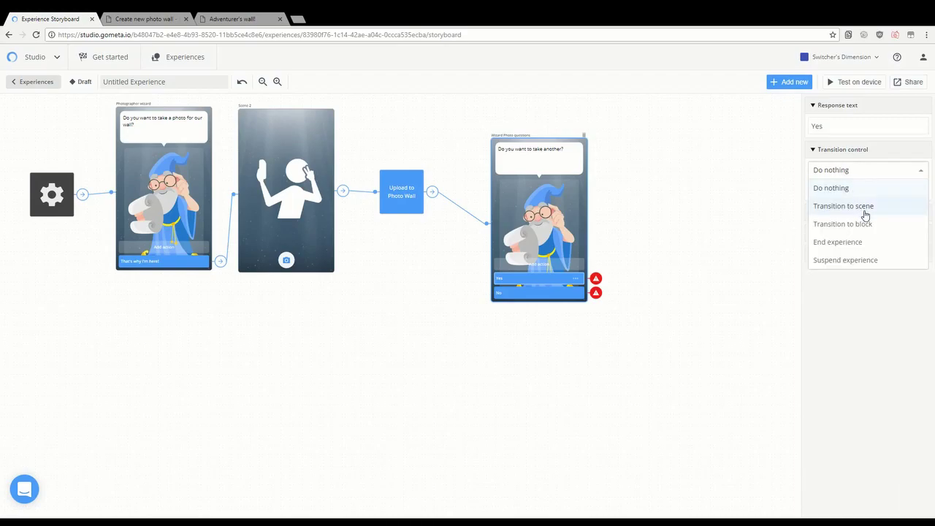
{"action": "left_click", "coordinate": [864, 210]}
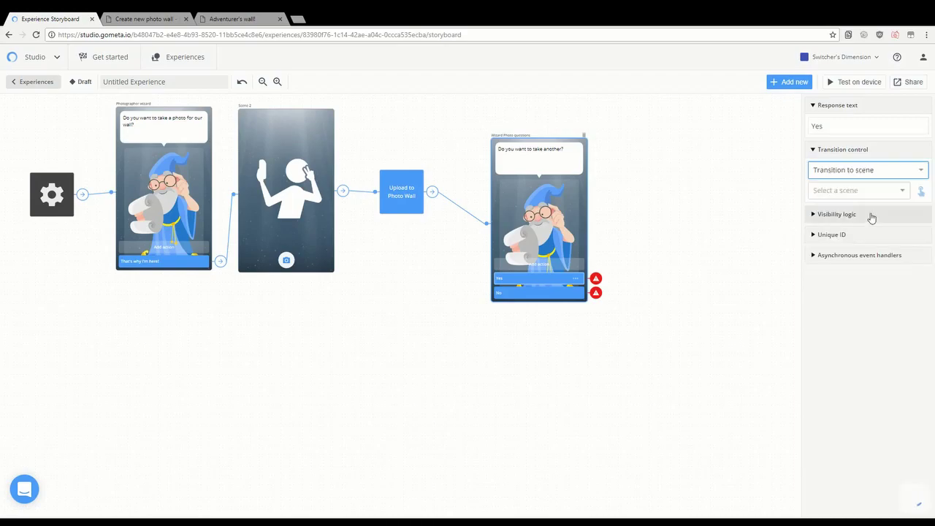
{"action": "left_click", "coordinate": [920, 192]}
{"action": "left_click", "coordinate": [316, 227]}
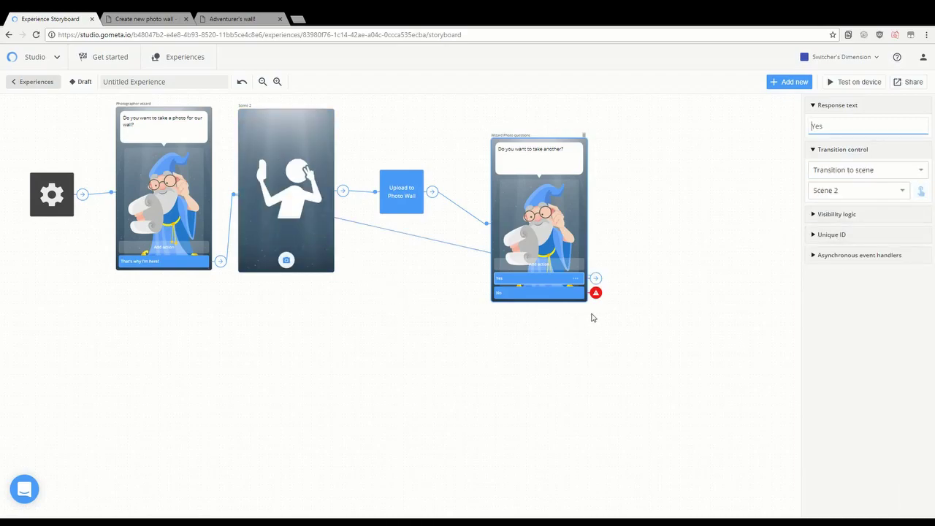
Set the No response of the Wizard Photo questions scene to end the experience.
{"action": "left_click", "coordinate": [596, 293]}
{"action": "left_click", "coordinate": [862, 174]}
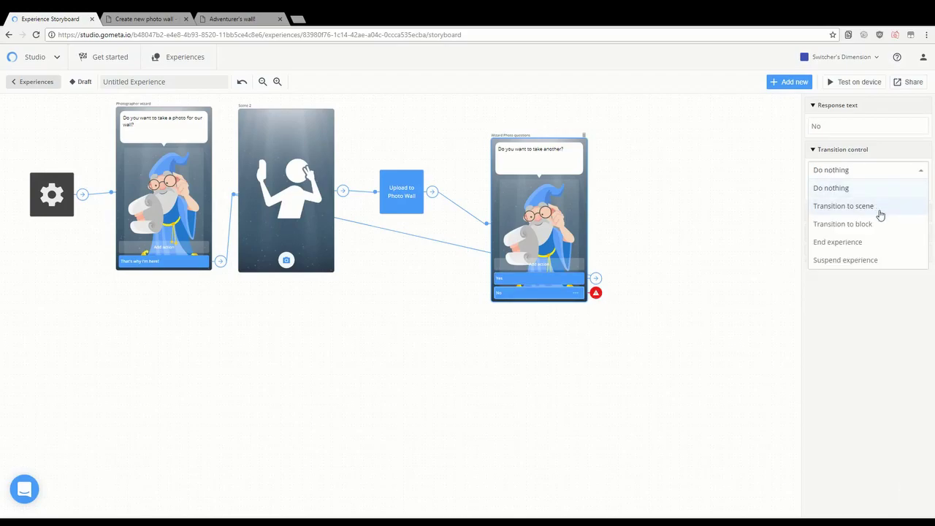
{"action": "left_click", "coordinate": [868, 243]}
{"action": "left_click", "coordinate": [755, 271]}
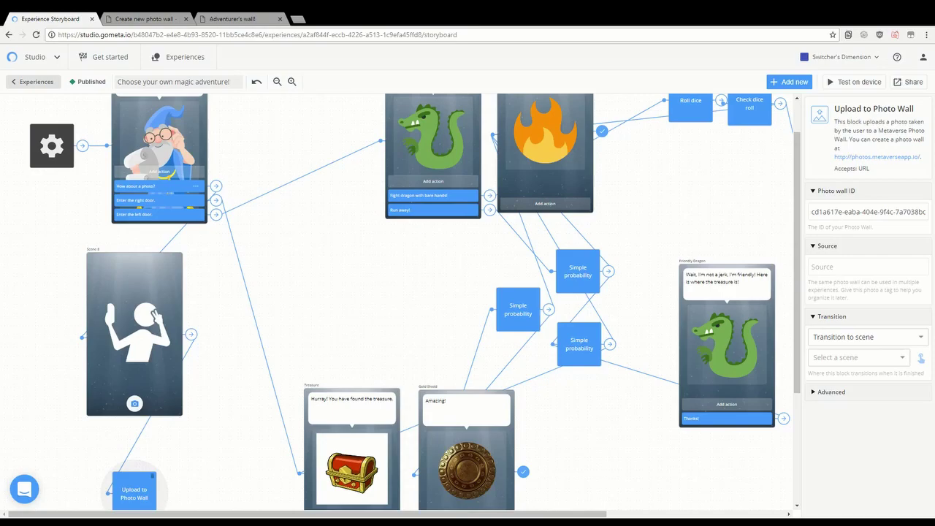
Tag the Upload to Photo Wall block in the "Choose your own magic adventure!" experience with the source "Main adventure".
{"action": "scroll", "coordinate": [409, 300], "scroll_direction": "down", "scroll_amount": 3}
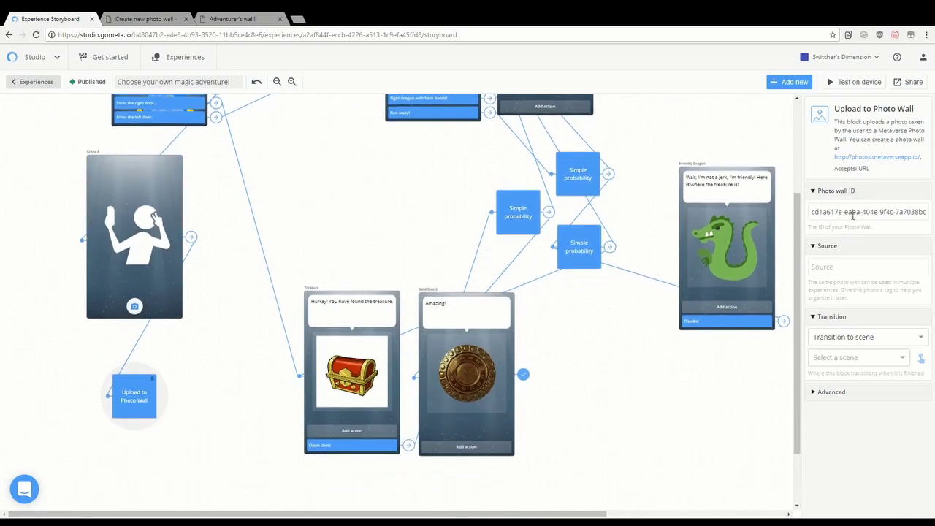
{"action": "left_click", "coordinate": [859, 267]}
{"action": "type", "text": "Main adventure"}
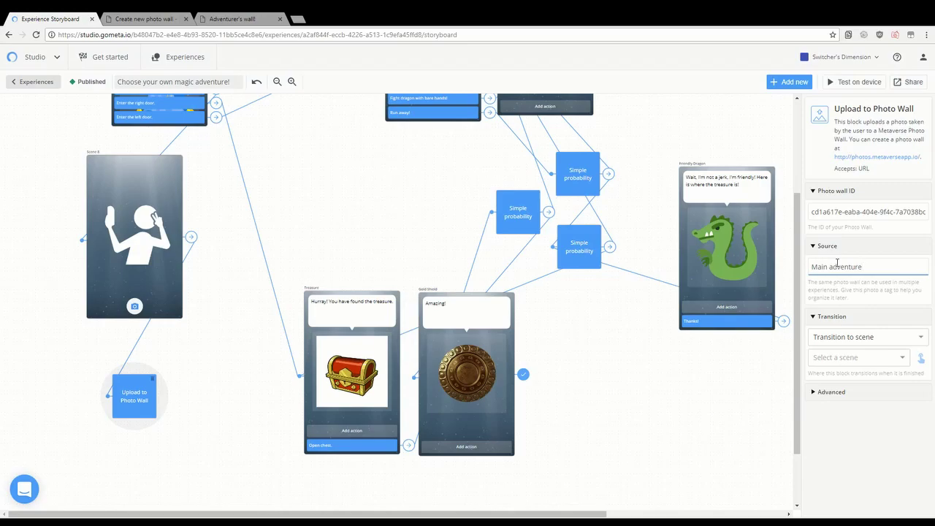
Create a new character scene as the transition target of the Upload to Photo Wall block.
{"action": "left_click", "coordinate": [847, 340]}
{"action": "left_click", "coordinate": [851, 355]}
{"action": "left_click", "coordinate": [854, 357]}
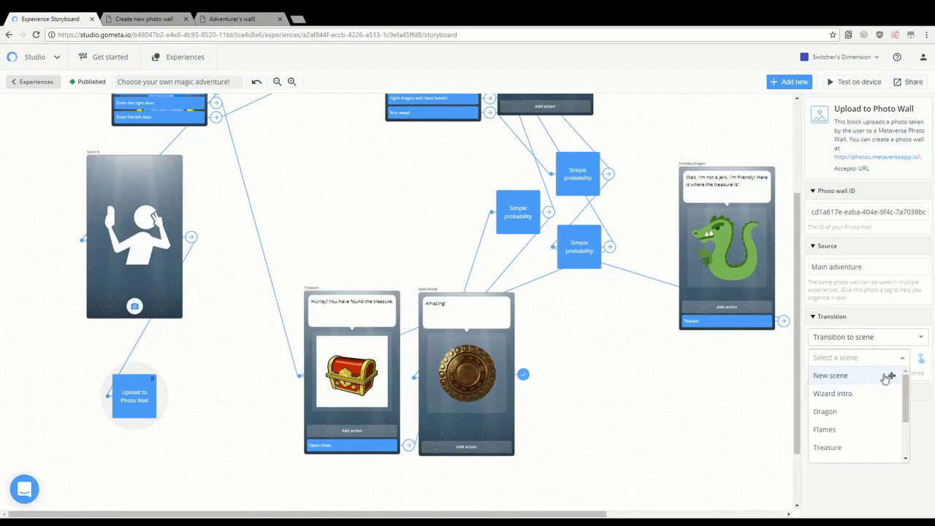
{"action": "left_click", "coordinate": [874, 377]}
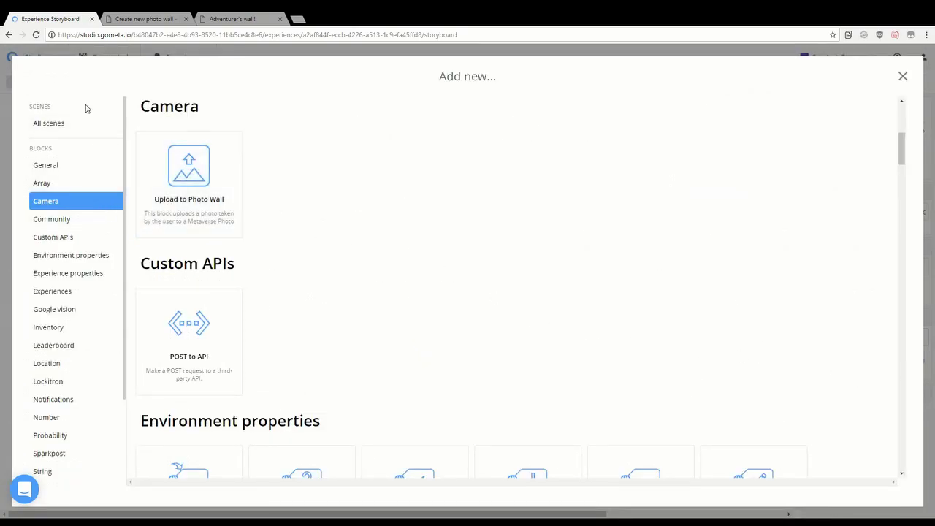
{"action": "left_click", "coordinate": [57, 127]}
{"action": "left_click", "coordinate": [181, 182]}
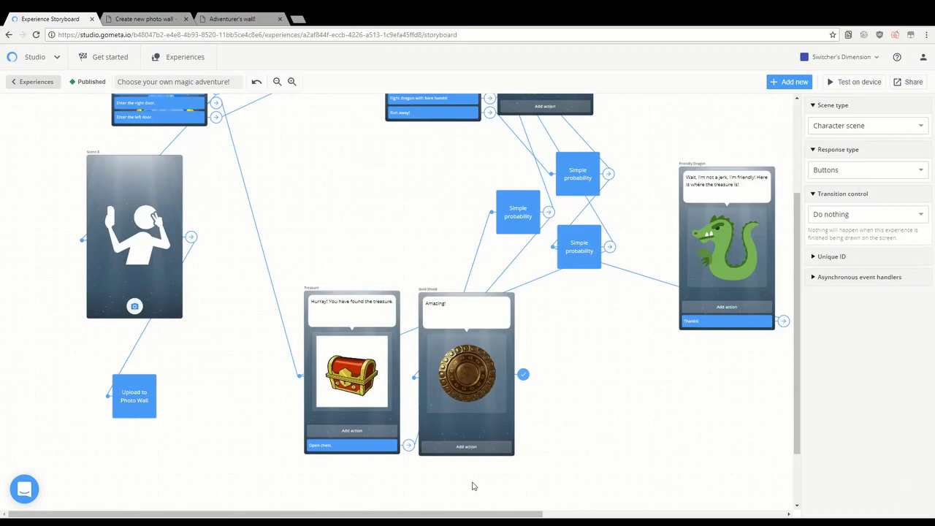
Move the new sword character scene from the far end of the storyboard to beside the Upload to Photo Wall block.
{"action": "scroll", "coordinate": [482, 514], "scroll_direction": "right", "scroll_amount": 3}
{"action": "scroll", "coordinate": [676, 390], "scroll_direction": "left", "scroll_amount": 3}
{"action": "scroll", "coordinate": [614, 512], "scroll_direction": "up", "scroll_amount": 4}
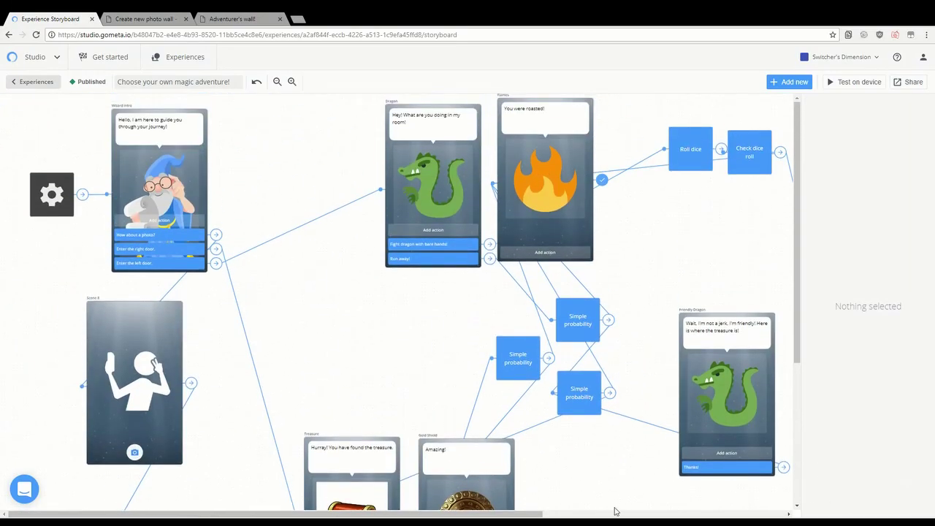
{"action": "left_click_drag", "start_coordinate": [537, 511], "coordinate": [774, 511]}
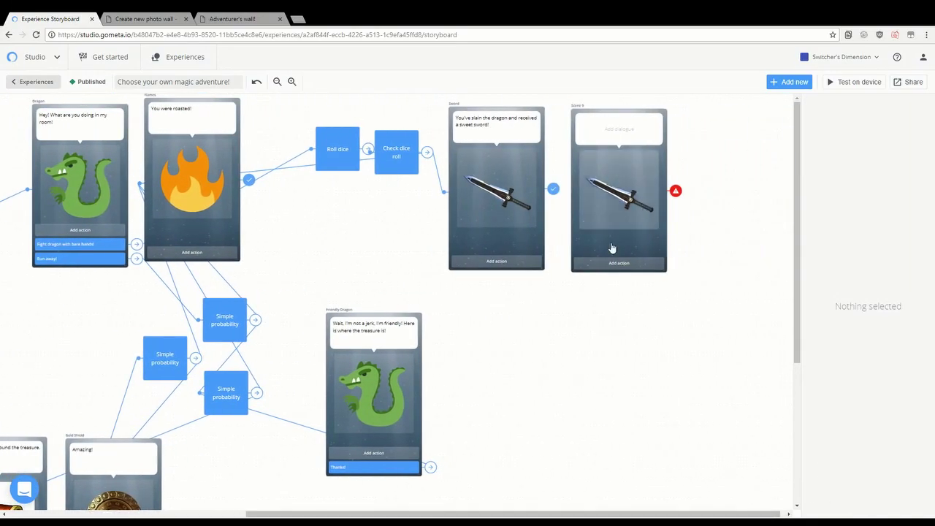
{"action": "left_click_drag", "start_coordinate": [611, 248], "coordinate": [158, 395]}
{"action": "scroll", "coordinate": [191, 407], "scroll_direction": "left", "scroll_amount": 4}
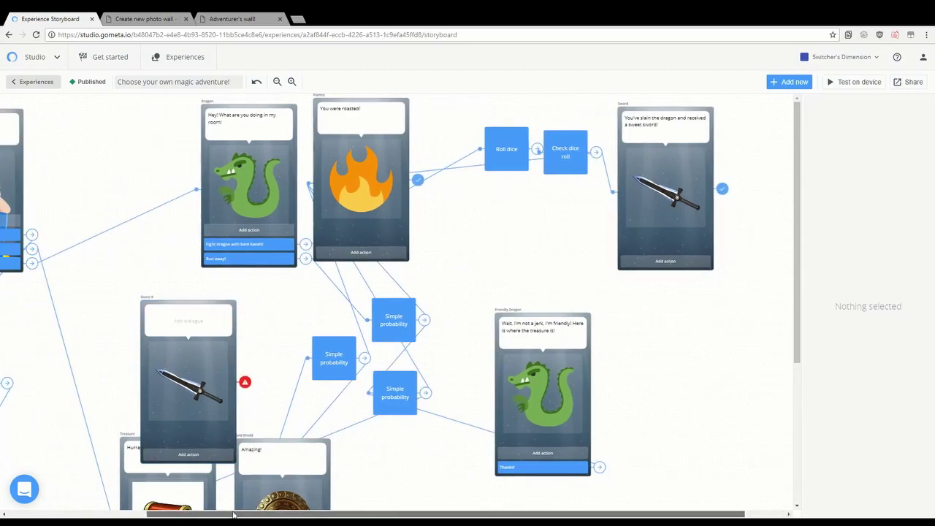
{"action": "scroll", "coordinate": [191, 407], "scroll_direction": "down", "scroll_amount": 1}
{"action": "scroll", "coordinate": [190, 407], "scroll_direction": "down", "scroll_amount": 2}
{"action": "left_click_drag", "start_coordinate": [371, 219], "coordinate": [231, 400]}
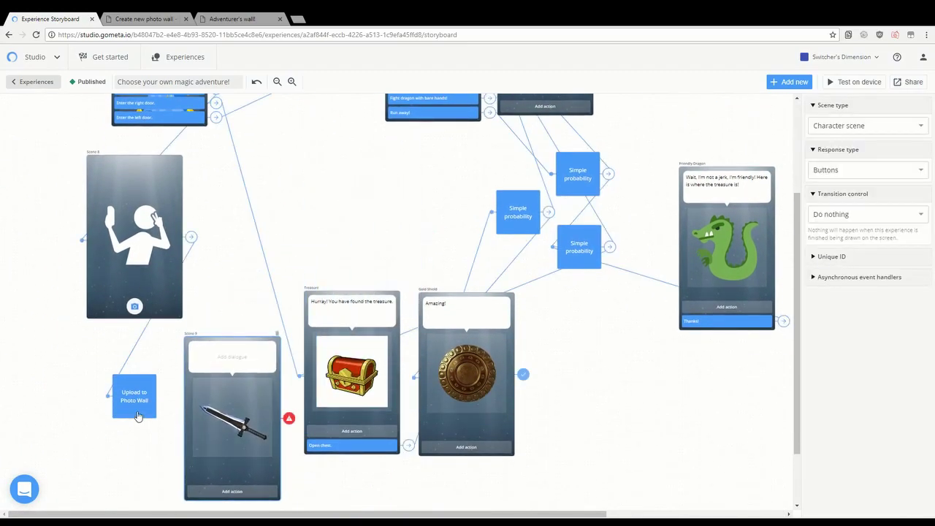
Give the new scene the dialogue "Do you want to take another?" and link the Upload to Photo Wall block to it.
{"action": "left_click", "coordinate": [234, 355]}
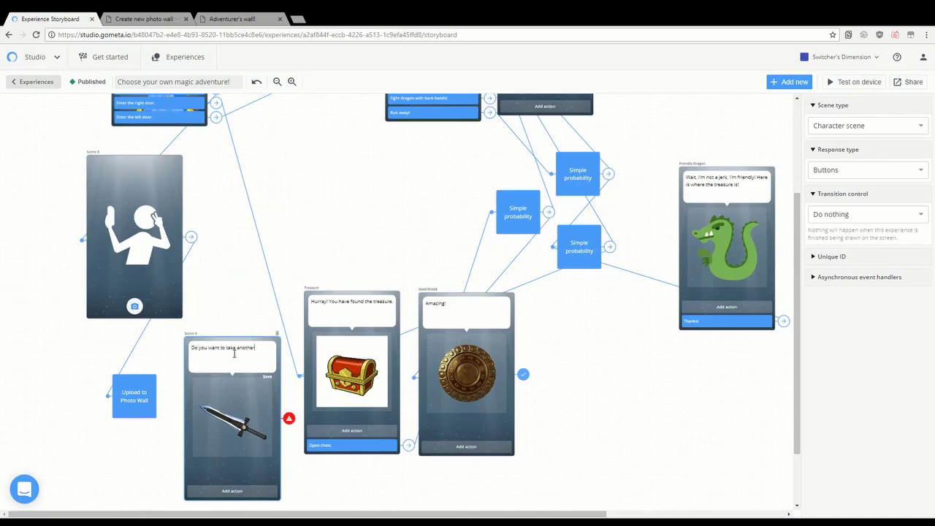
{"action": "left_click", "coordinate": [146, 405]}
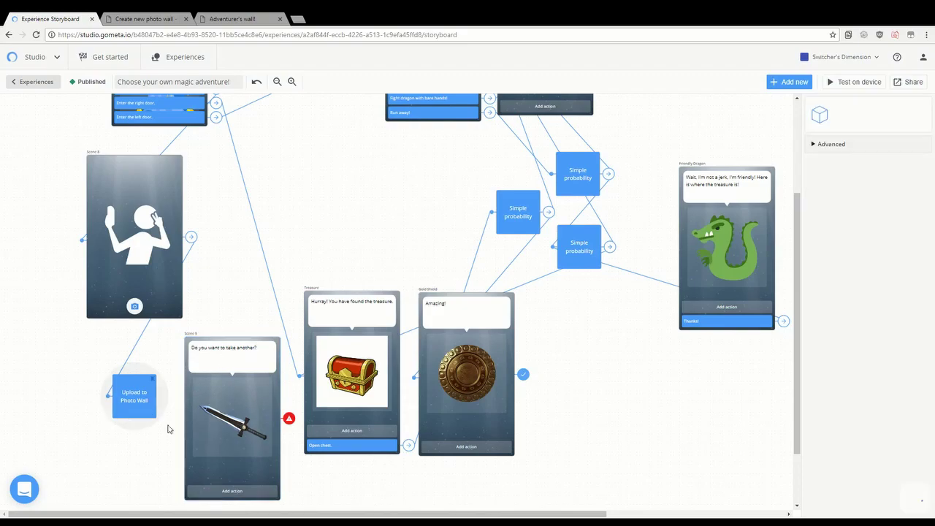
{"action": "left_click", "coordinate": [921, 358]}
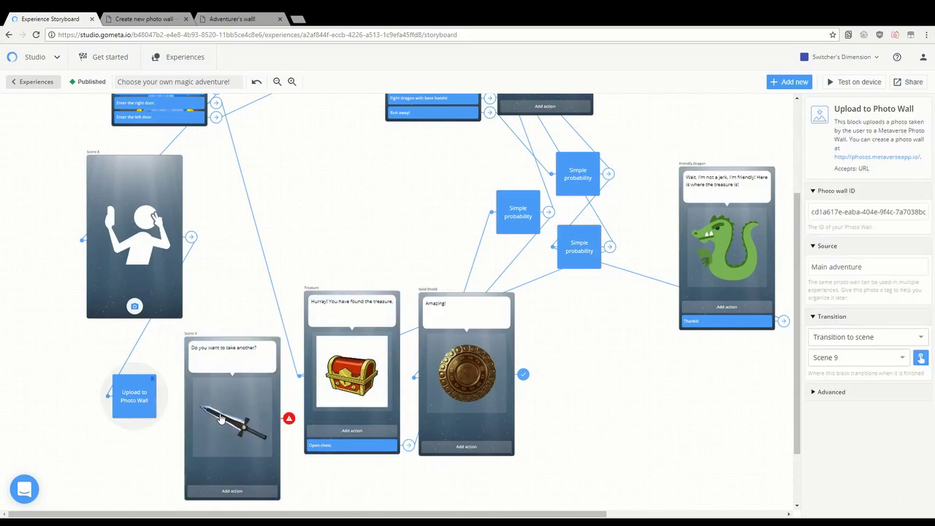
{"action": "left_click", "coordinate": [208, 345]}
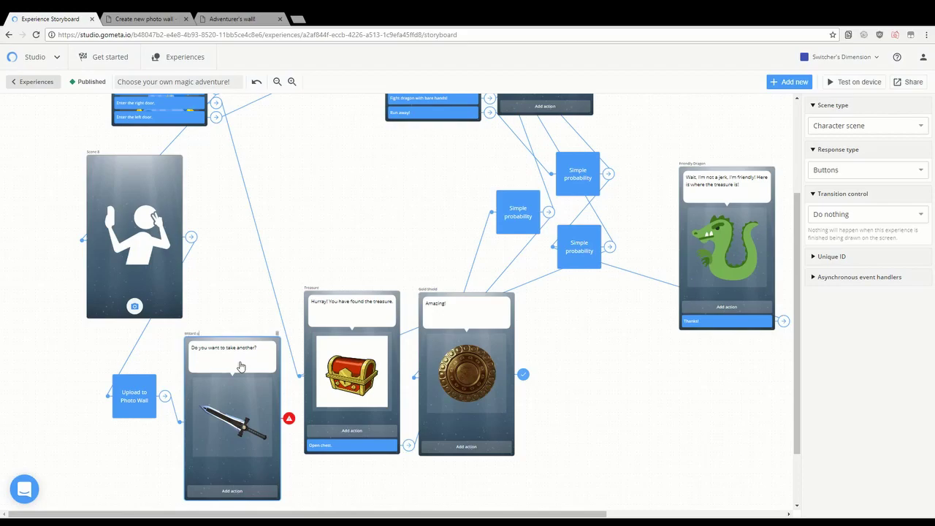
Add the button responses No and Yes to the "Do you want to take another?" scene, with Yes above No.
{"action": "left_click", "coordinate": [241, 491]}
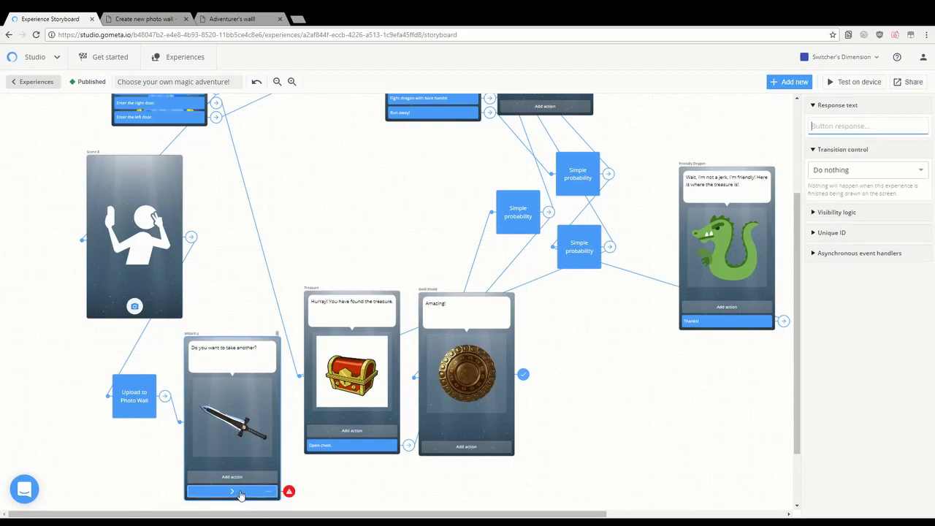
{"action": "type", "text": "No"}
{"action": "left_click", "coordinate": [269, 477]}
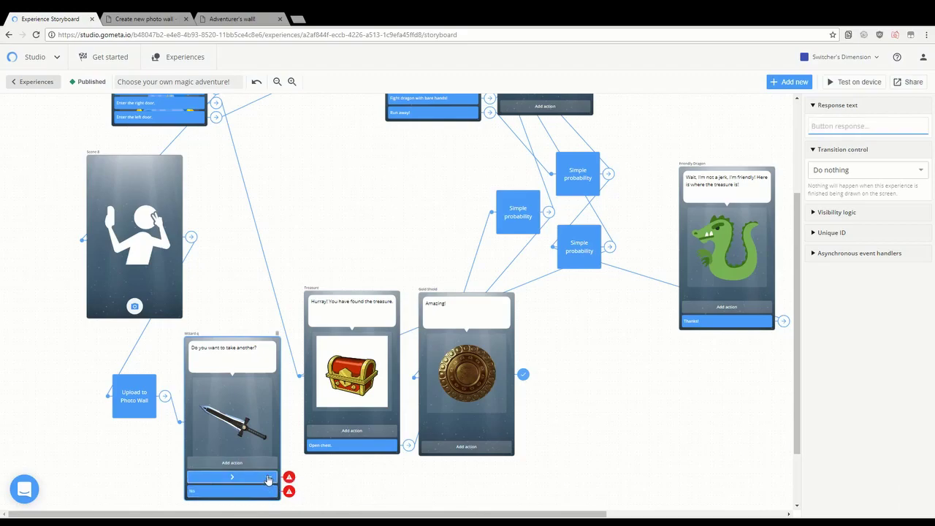
{"action": "type", "text": "Yes"}
{"action": "left_click", "coordinate": [854, 171]}
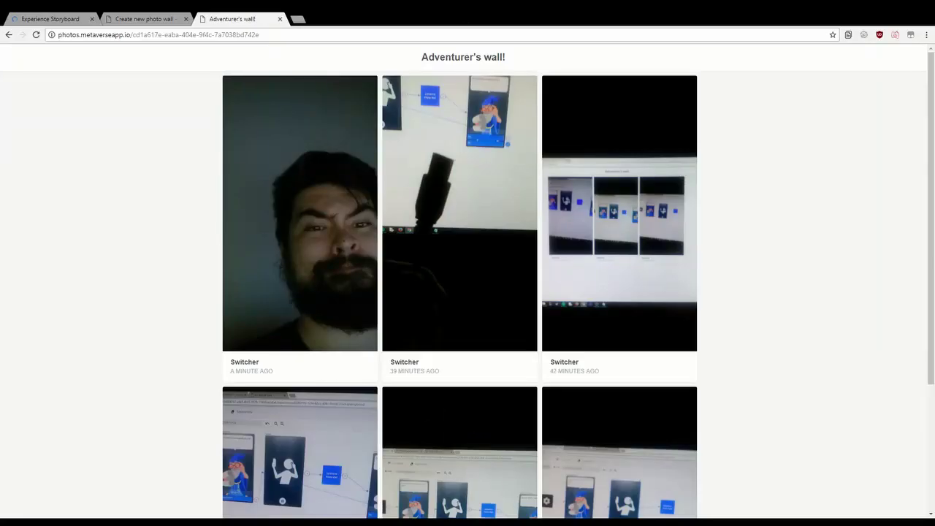
Examine the uploaded photos on the Adventurer's wall page, including who posted them and when.
{"action": "scroll", "coordinate": [467, 280], "scroll_direction": "down", "scroll_amount": 3}
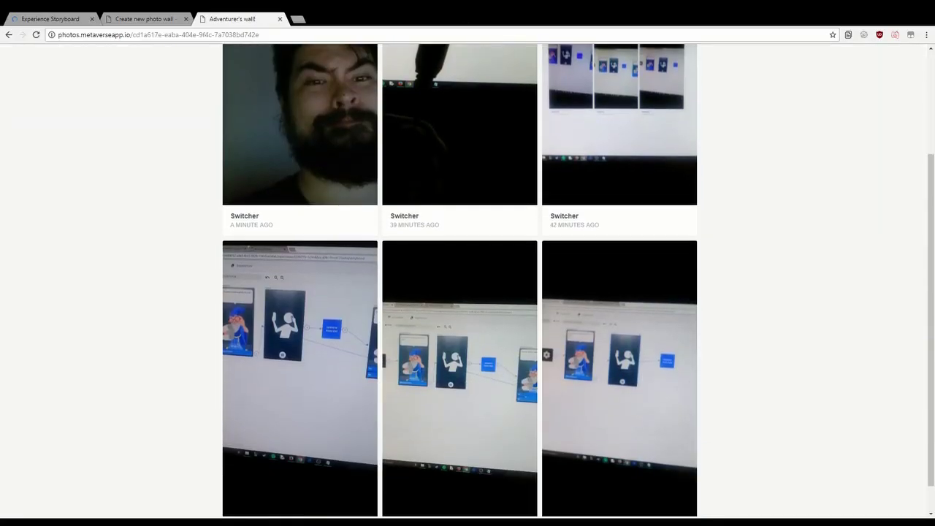
{"action": "scroll", "coordinate": [467, 280], "scroll_direction": "up", "scroll_amount": 2}
{"action": "scroll", "coordinate": [467, 281], "scroll_direction": "up", "scroll_amount": 1}
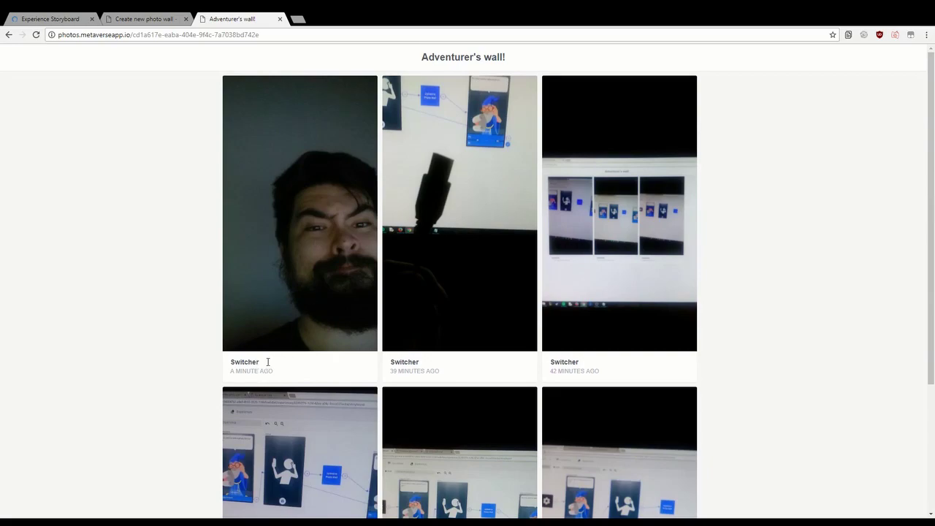
{"action": "scroll", "coordinate": [413, 336], "scroll_direction": "down", "scroll_amount": 3}
{"action": "scroll", "coordinate": [560, 397], "scroll_direction": "up", "scroll_amount": 3}
{"action": "scroll", "coordinate": [372, 451], "scroll_direction": "down", "scroll_amount": 3}
{"action": "scroll", "coordinate": [511, 428], "scroll_direction": "up", "scroll_amount": 2}
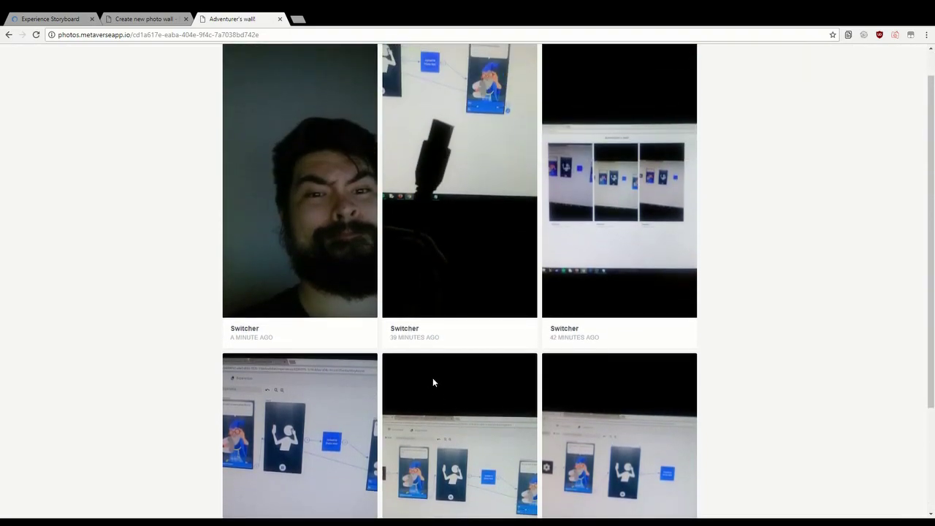
{"action": "scroll", "coordinate": [473, 367], "scroll_direction": "down", "scroll_amount": 2}
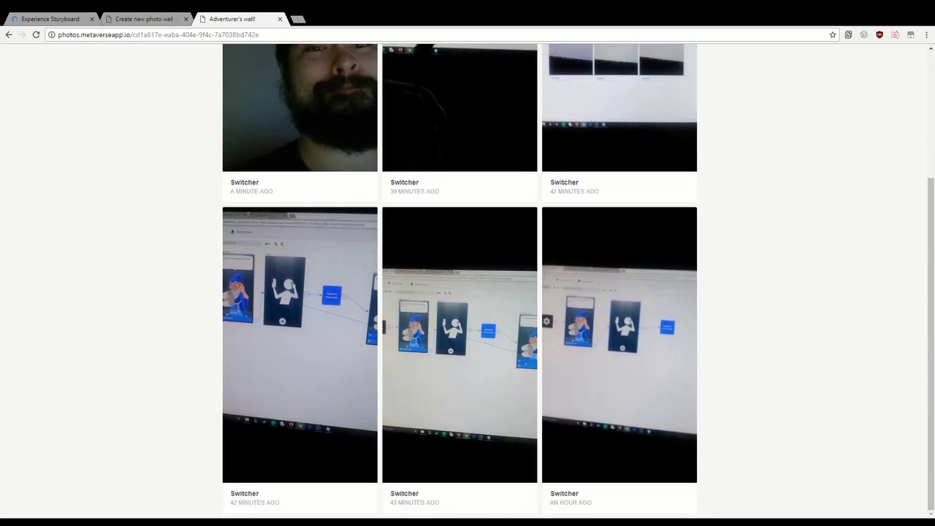
{"action": "scroll", "coordinate": [468, 292], "scroll_direction": "up", "scroll_amount": 2}
{"action": "scroll", "coordinate": [468, 292], "scroll_direction": "up", "scroll_amount": 1}
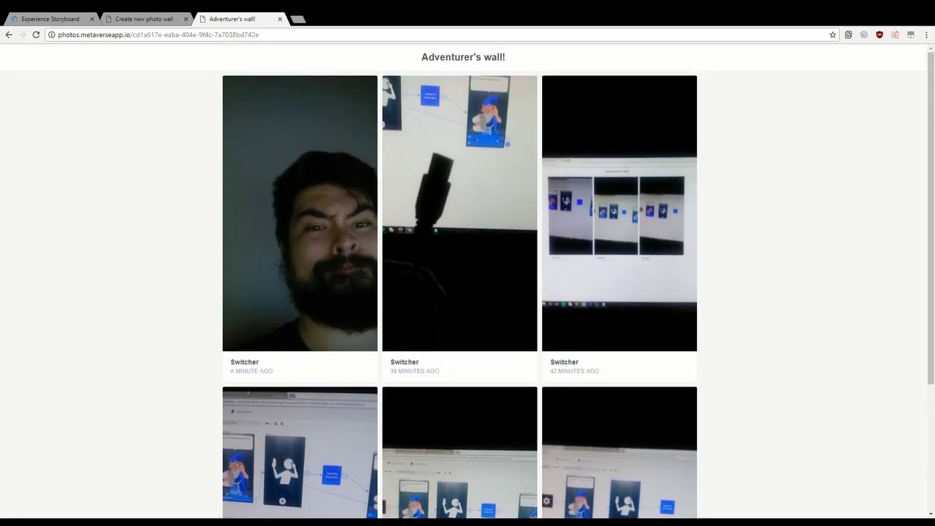
{"action": "scroll", "coordinate": [411, 331], "scroll_direction": "down", "scroll_amount": 3}
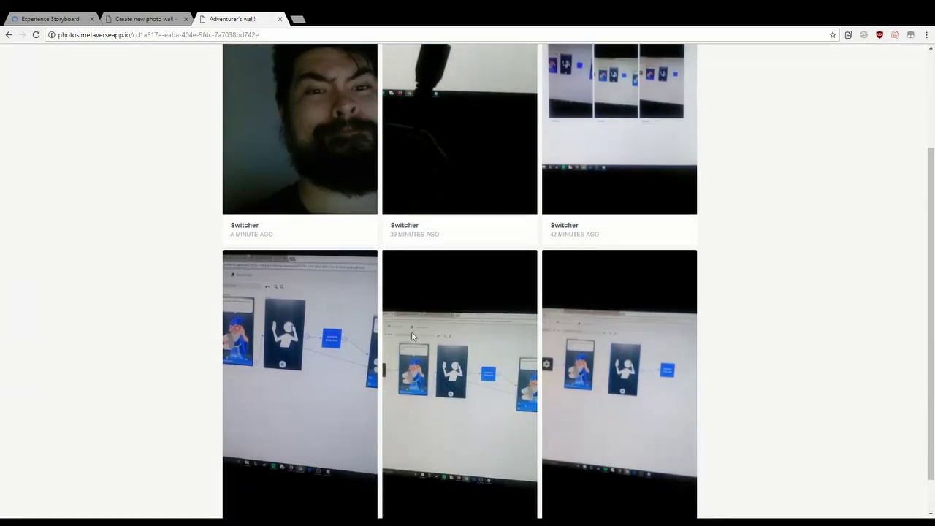
{"action": "scroll", "coordinate": [567, 410], "scroll_direction": "up", "scroll_amount": 3}
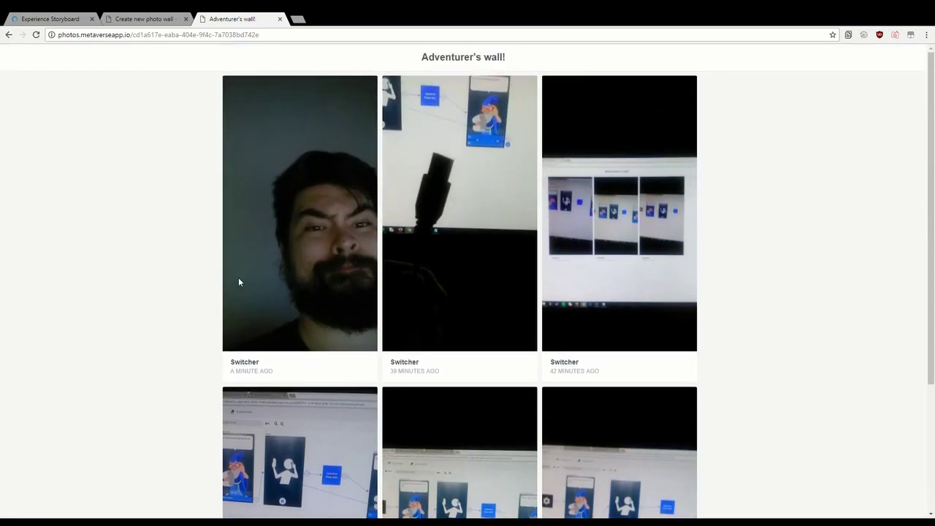